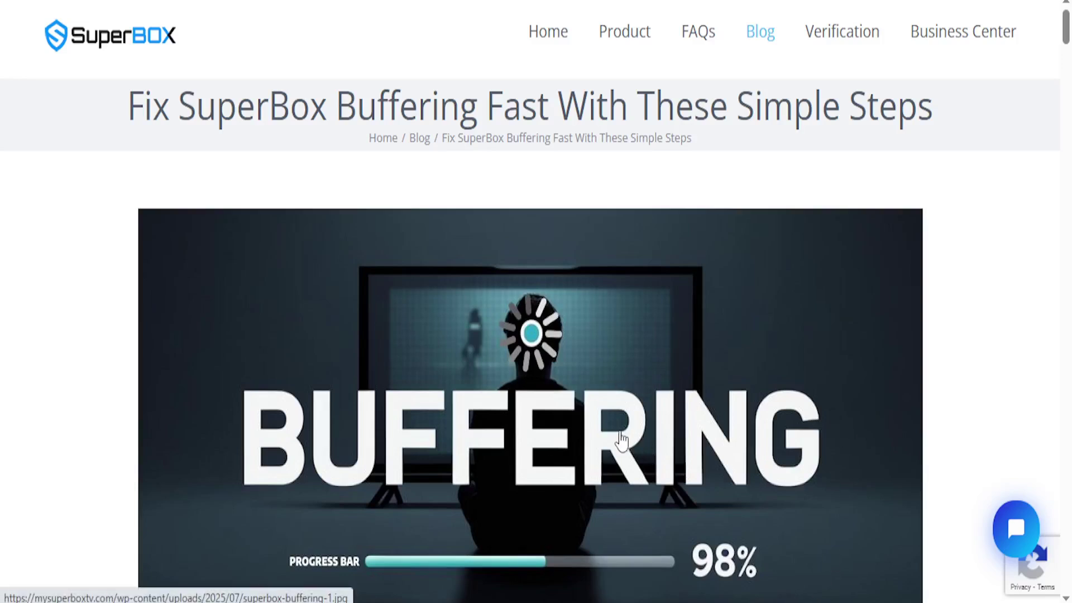
scroll(429, 434, "down", 8)
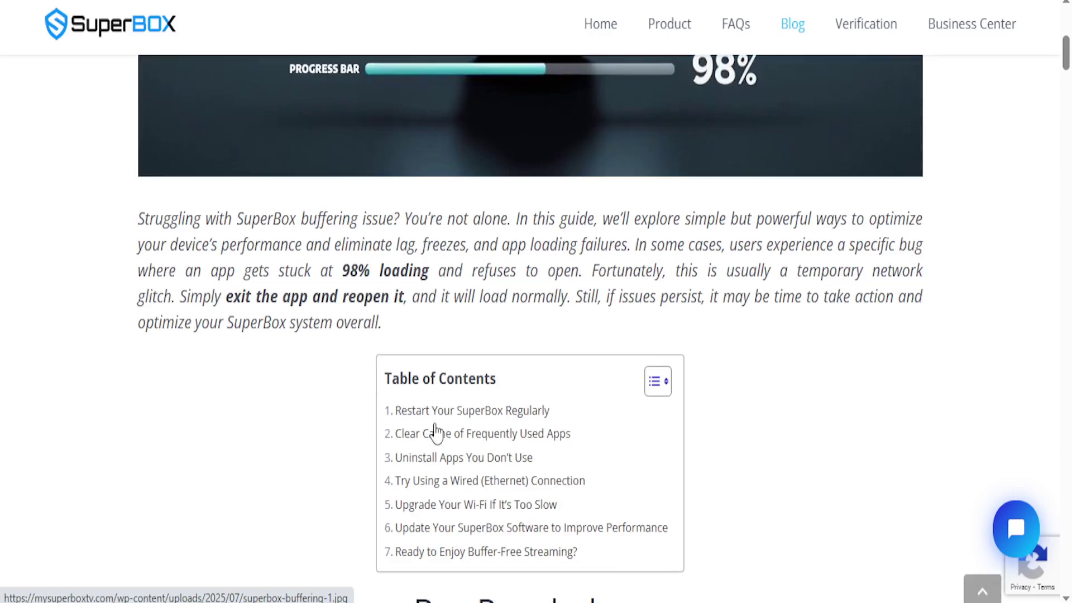
scroll(435, 434, "down", 5)
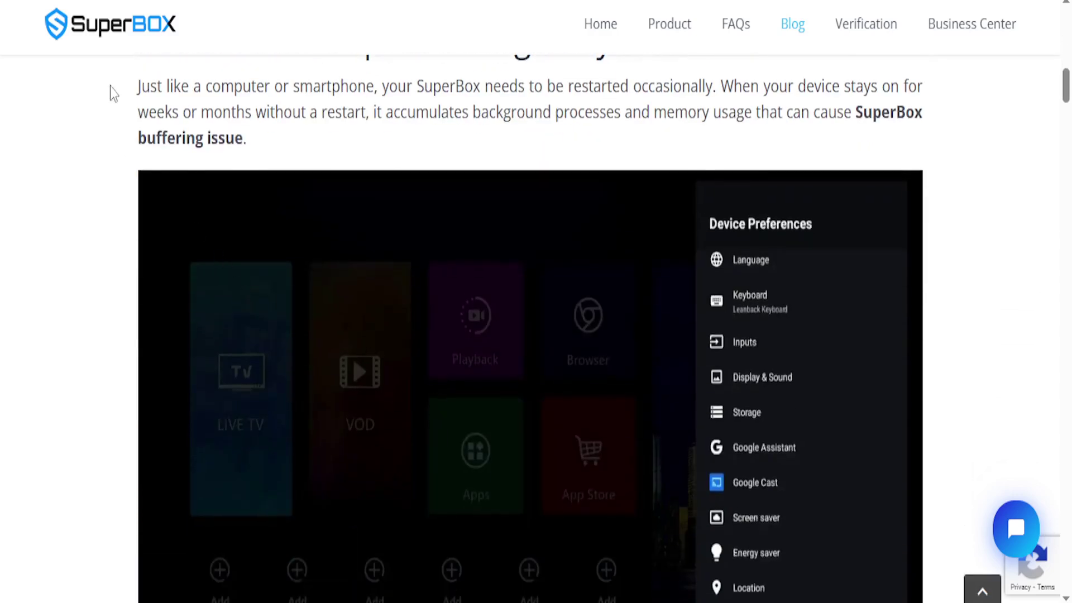
scroll(215, 181, "down", 3)
scroll(216, 182, "up", 2)
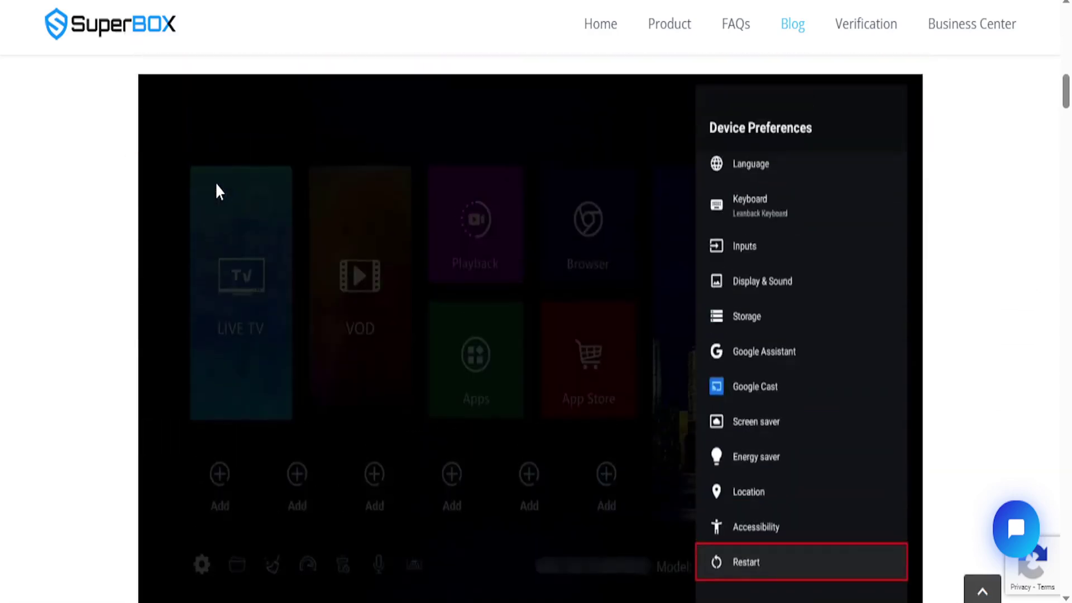
scroll(273, 222, "up", 1)
scroll(428, 281, "up", 1)
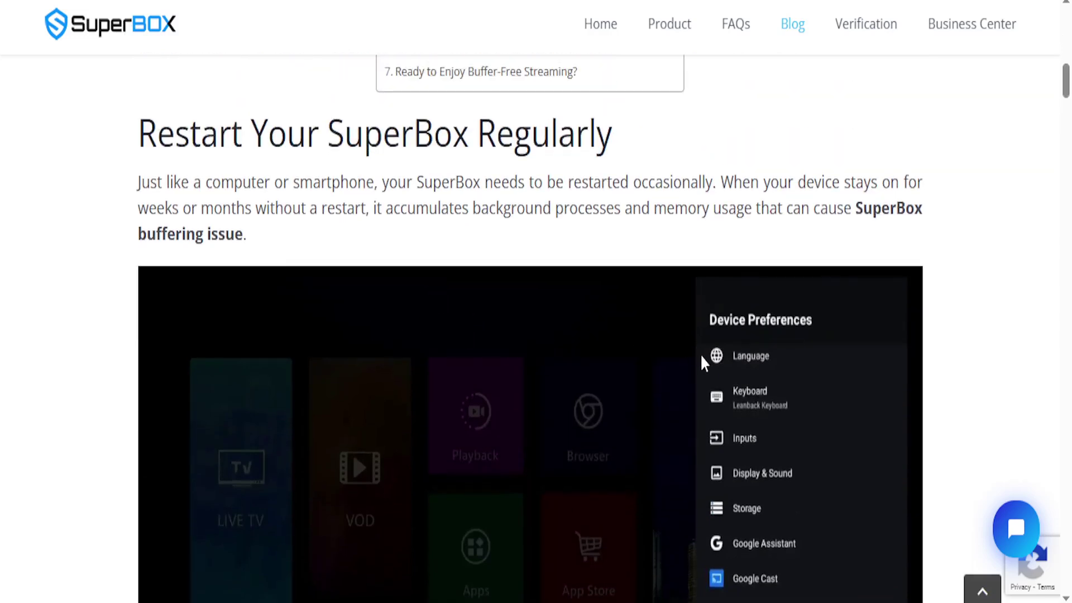
scroll(689, 365, "down", 1)
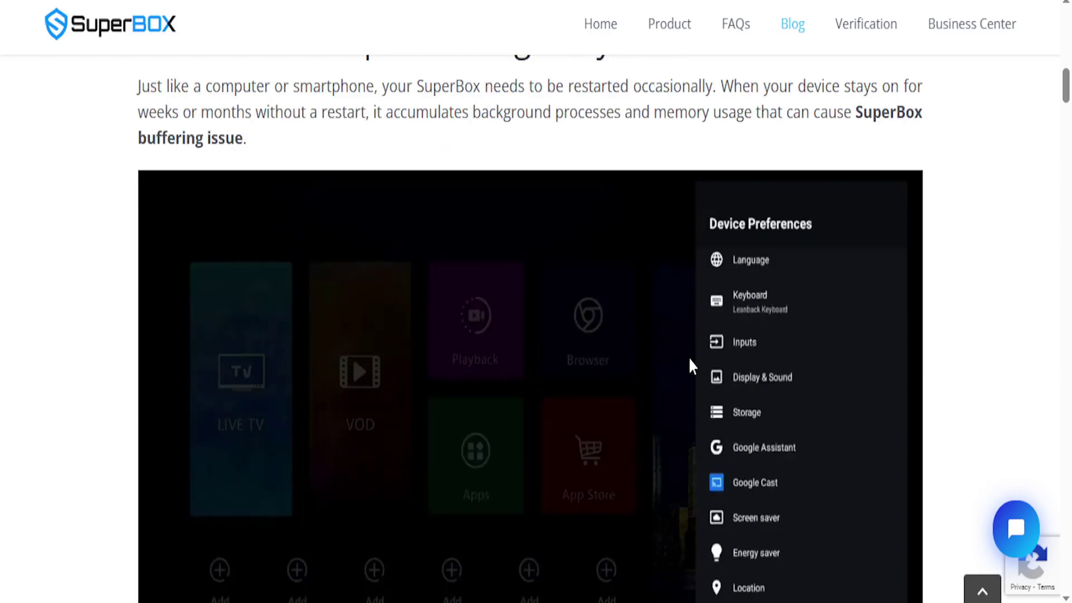
scroll(737, 368, "down", 2)
scroll(708, 386, "up", 1)
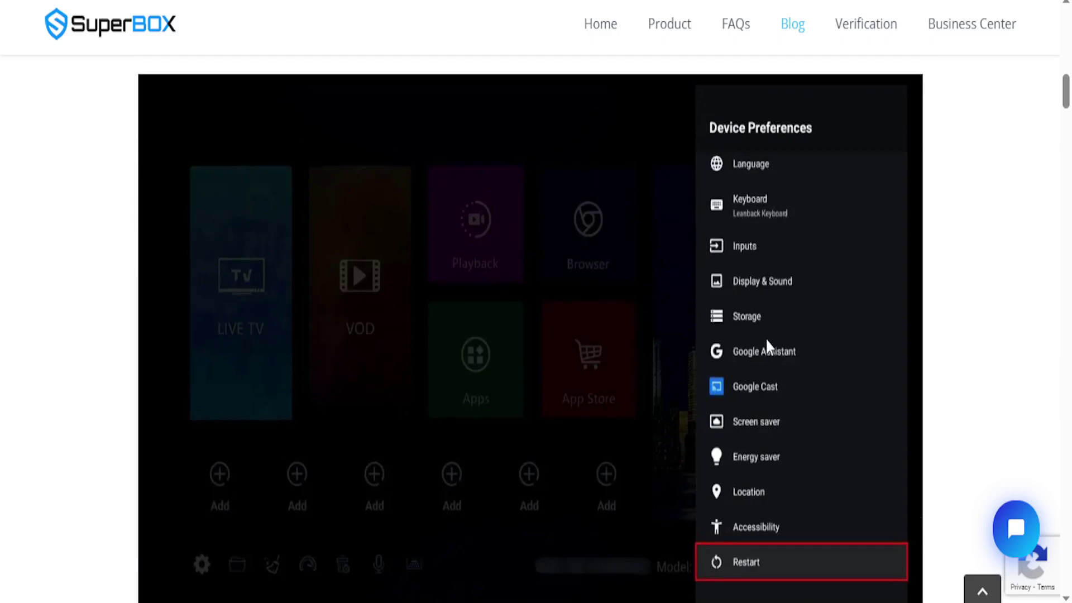
scroll(766, 341, "down", 1)
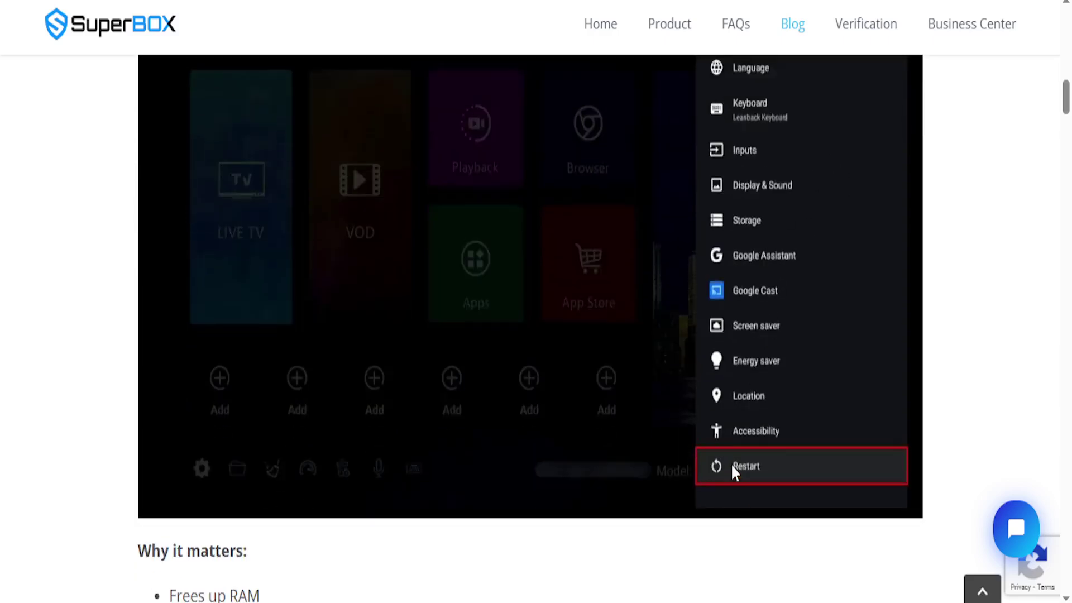
scroll(735, 469, "up", 2)
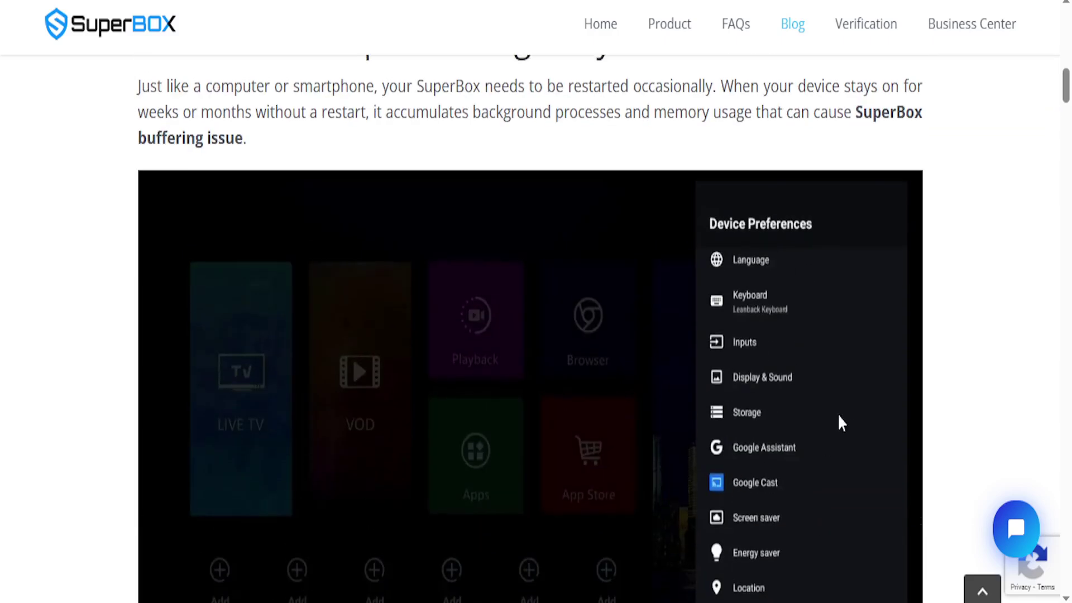
scroll(773, 242, "down", 4)
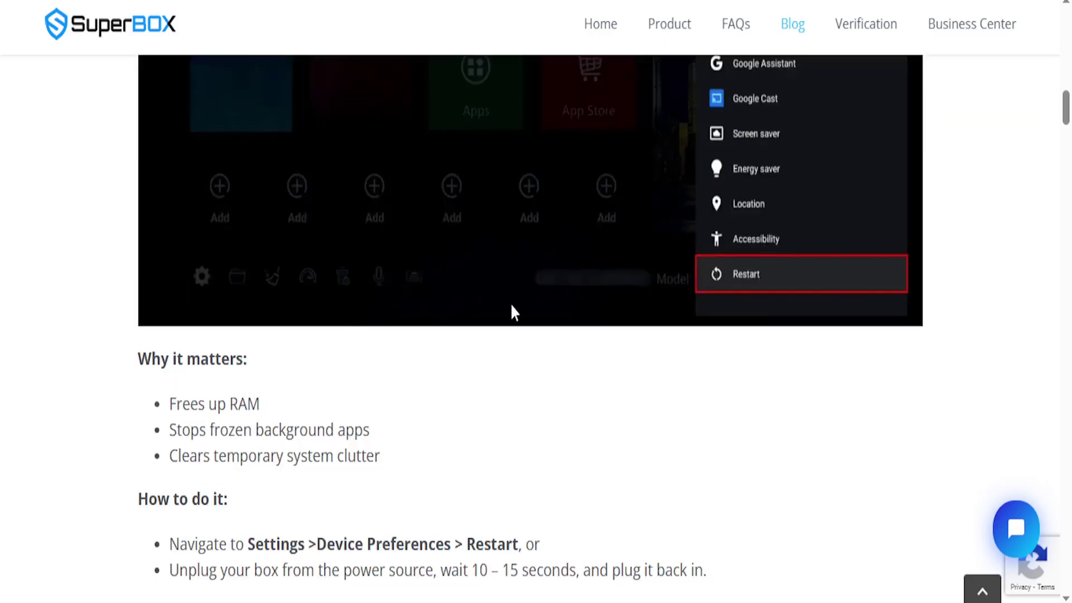
scroll(513, 312, "down", 1)
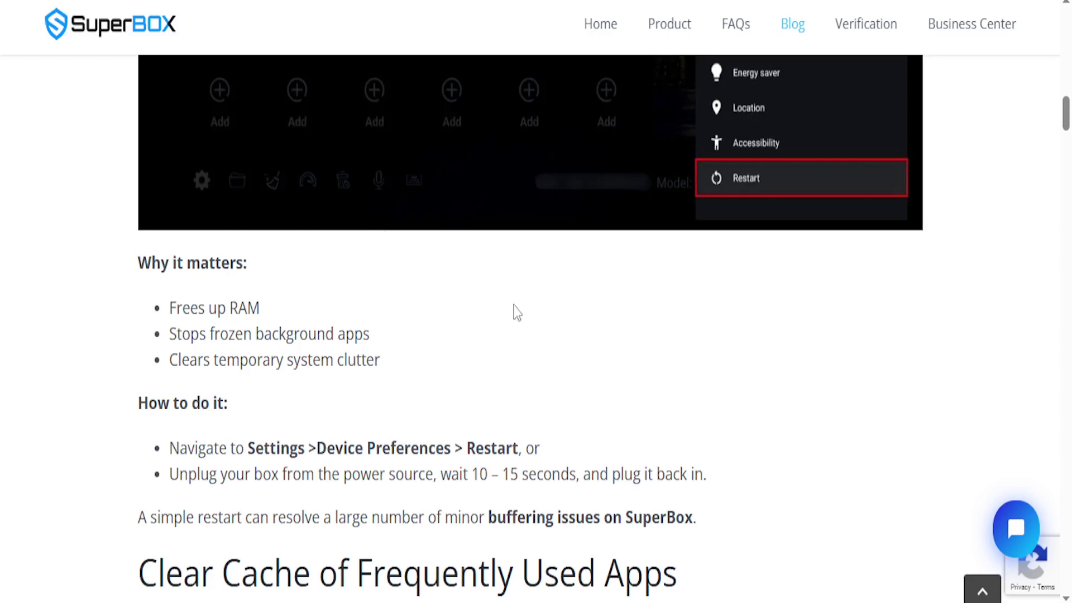
scroll(700, 368, "down", 2)
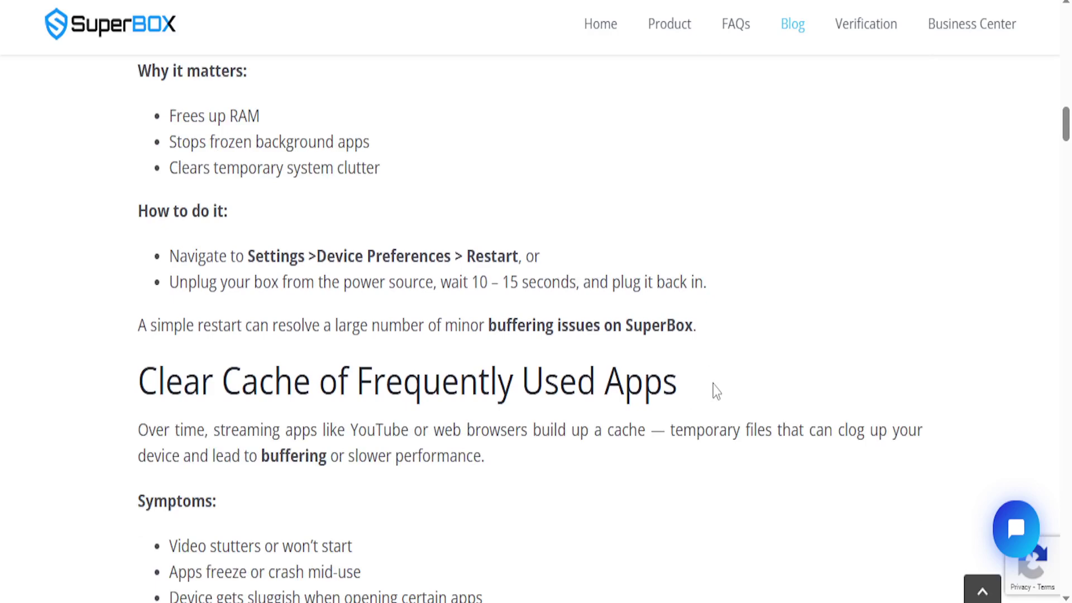
scroll(717, 392, "down", 1)
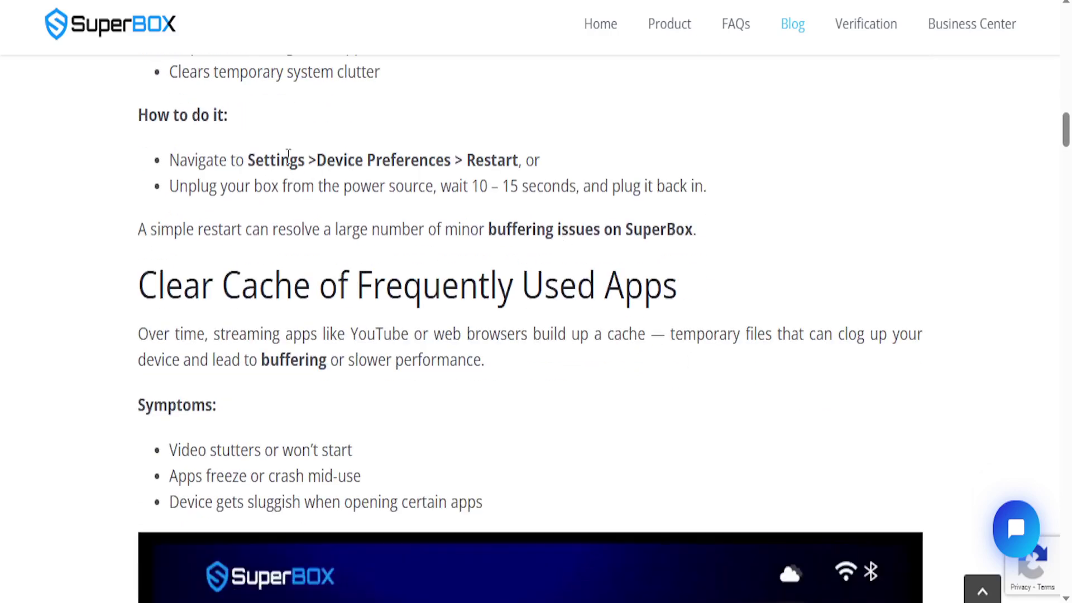
- Highlight and deselect the restart menu path, unplug instruction, and 'plug it back in' phrase in turn
left_click_drag(248, 159, 529, 168)
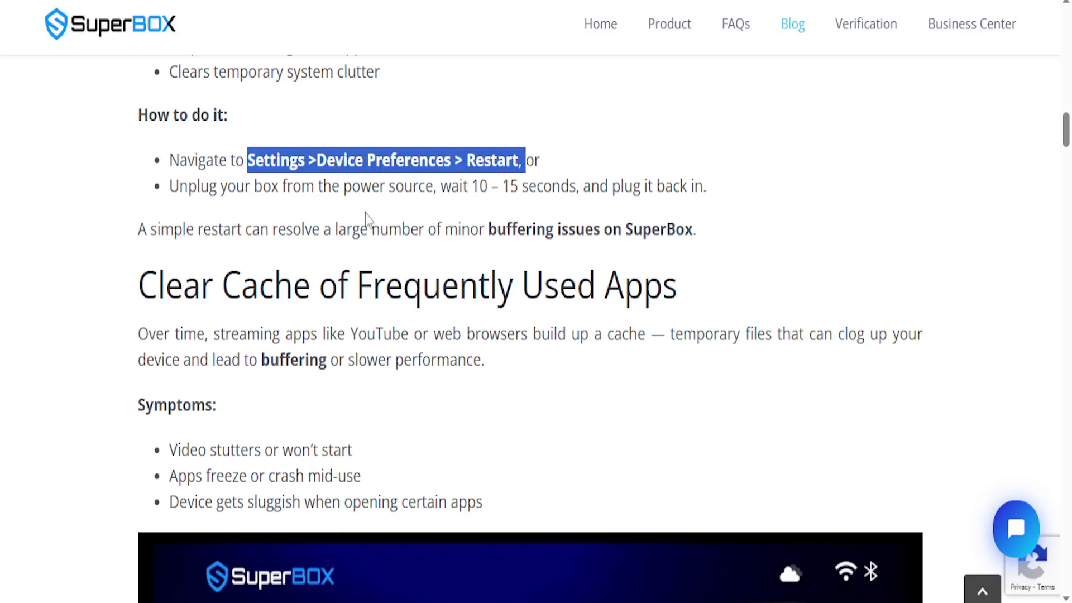
left_click(423, 220)
left_click_drag(221, 186, 531, 186)
left_click(439, 194)
left_click(702, 164)
left_click_drag(624, 187, 689, 186)
left_click(689, 186)
scroll(772, 503, "down", 3)
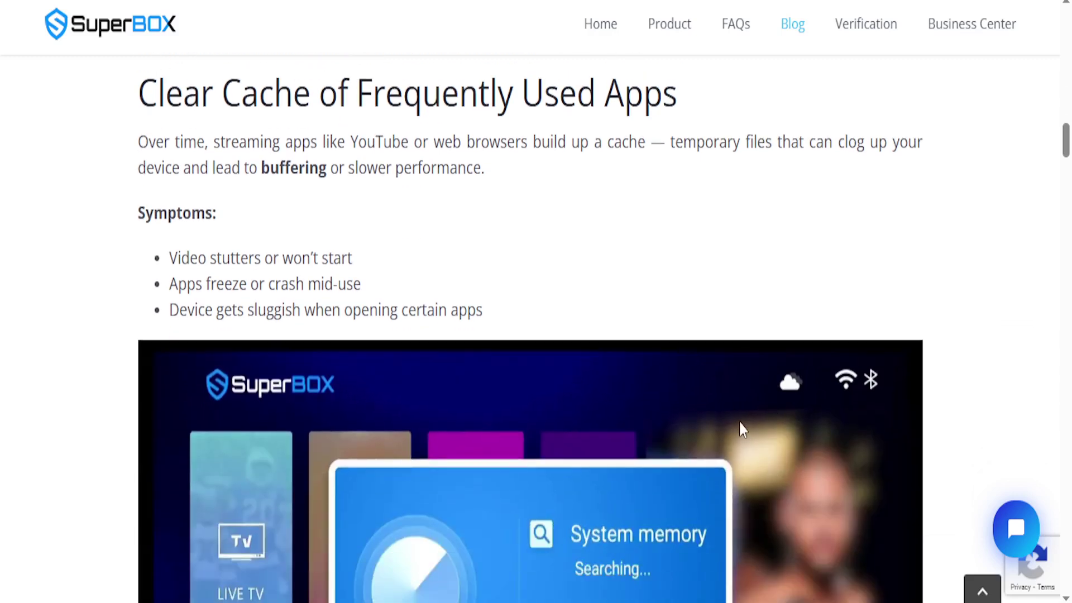
scroll(740, 429, "down", 3)
scroll(739, 429, "down", 2)
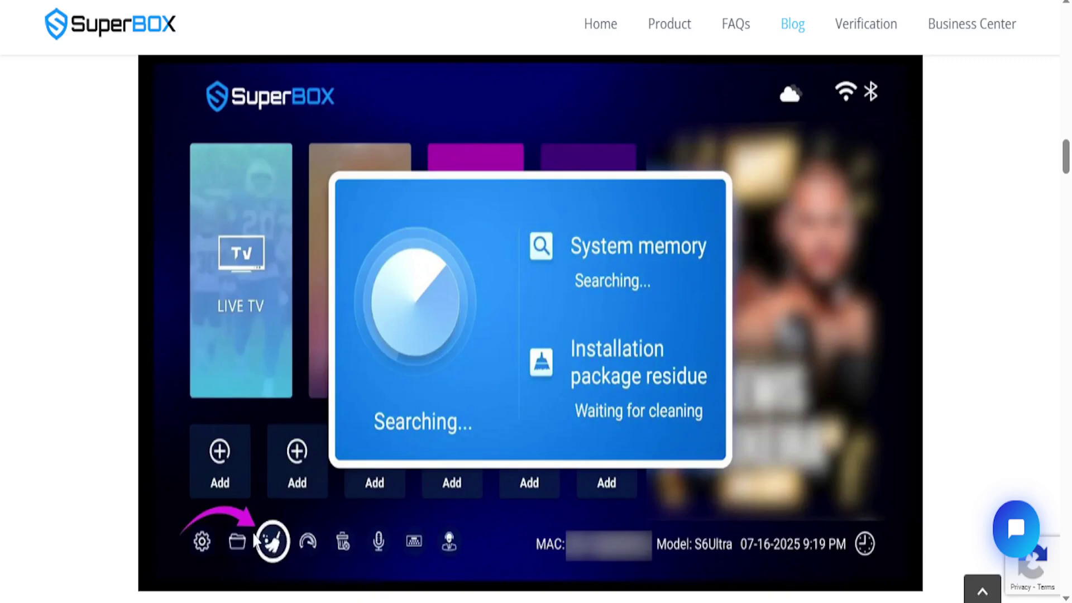
scroll(290, 536, "down", 1)
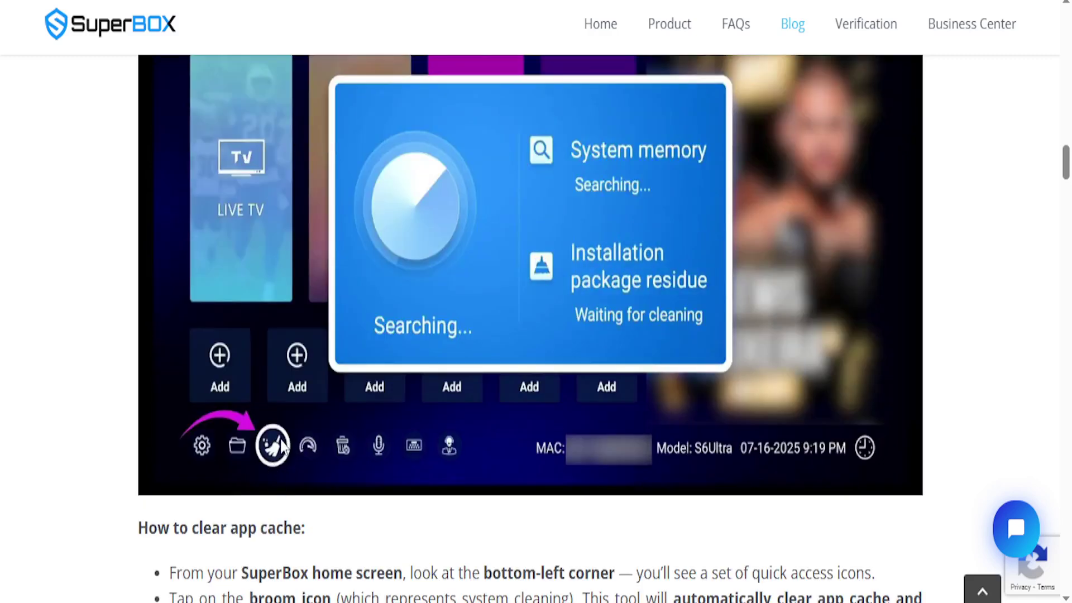
scroll(495, 255, "down", 1)
scroll(495, 256, "down", 2)
scroll(495, 255, "down", 3)
scroll(473, 243, "down", 1)
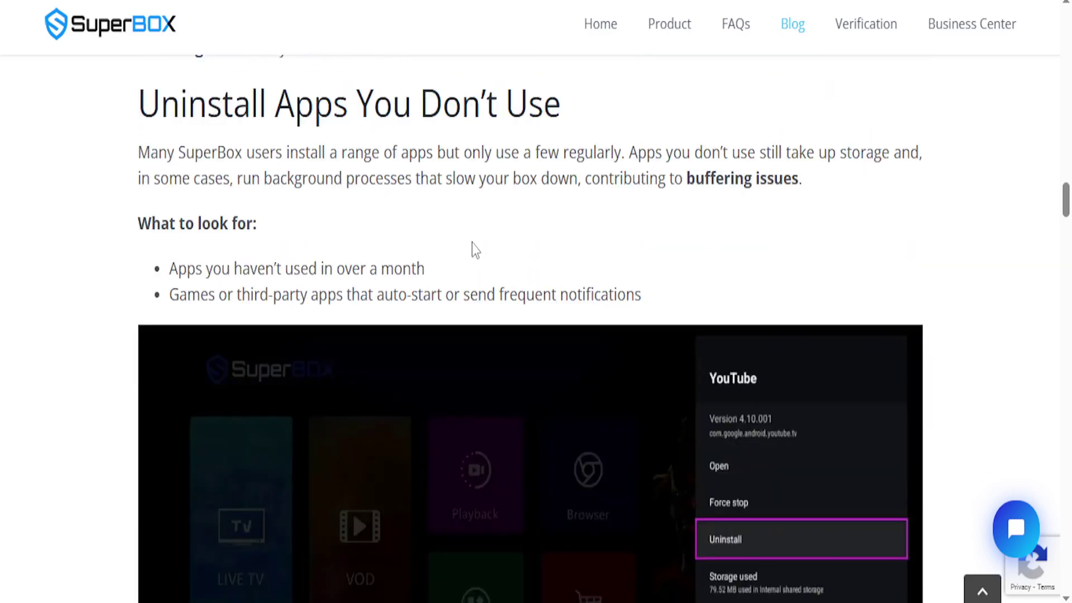
scroll(514, 334, "down", 1)
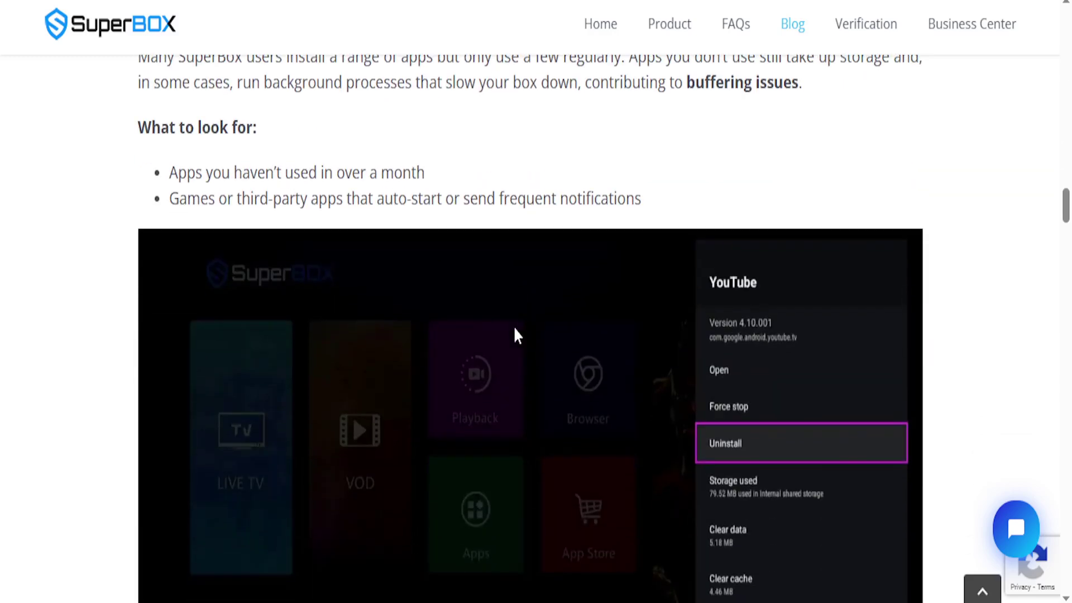
scroll(515, 335, "down", 1)
scroll(514, 334, "down", 1)
scroll(514, 335, "down", 2)
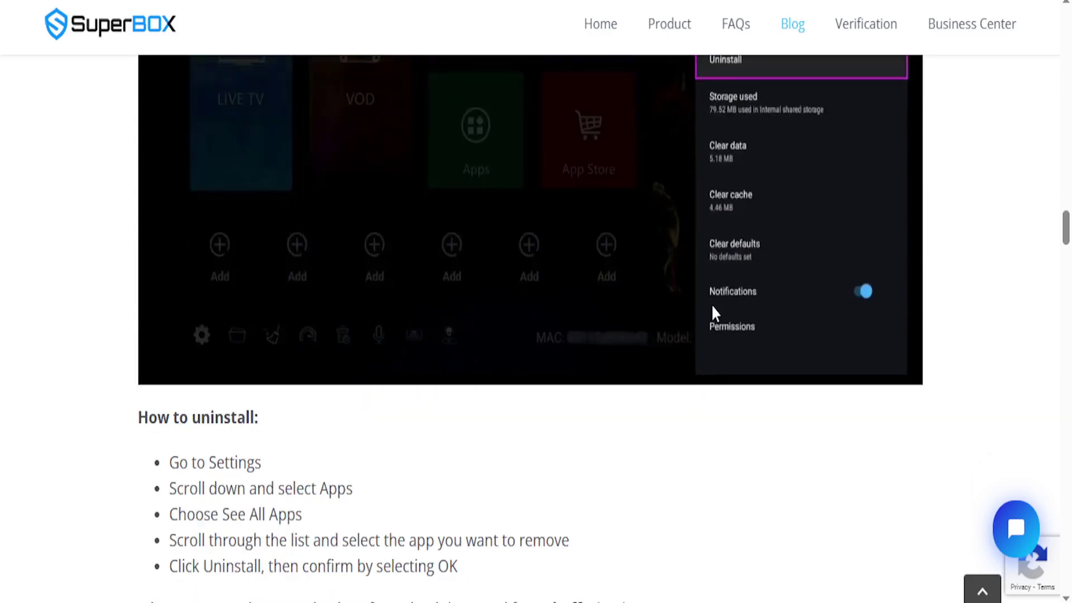
scroll(743, 283, "up", 1)
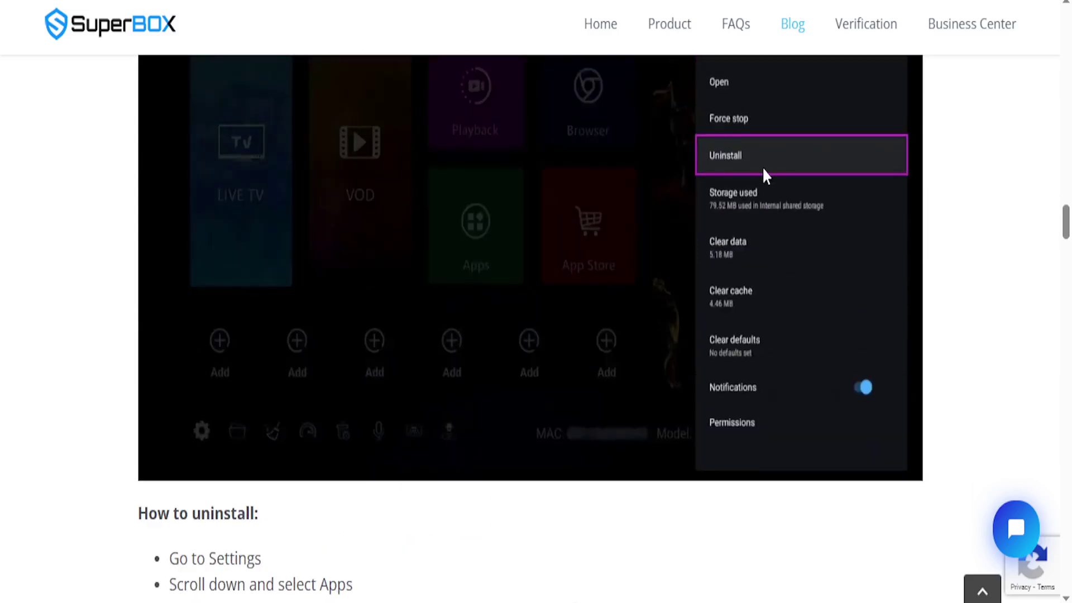
scroll(745, 213, "down", 1)
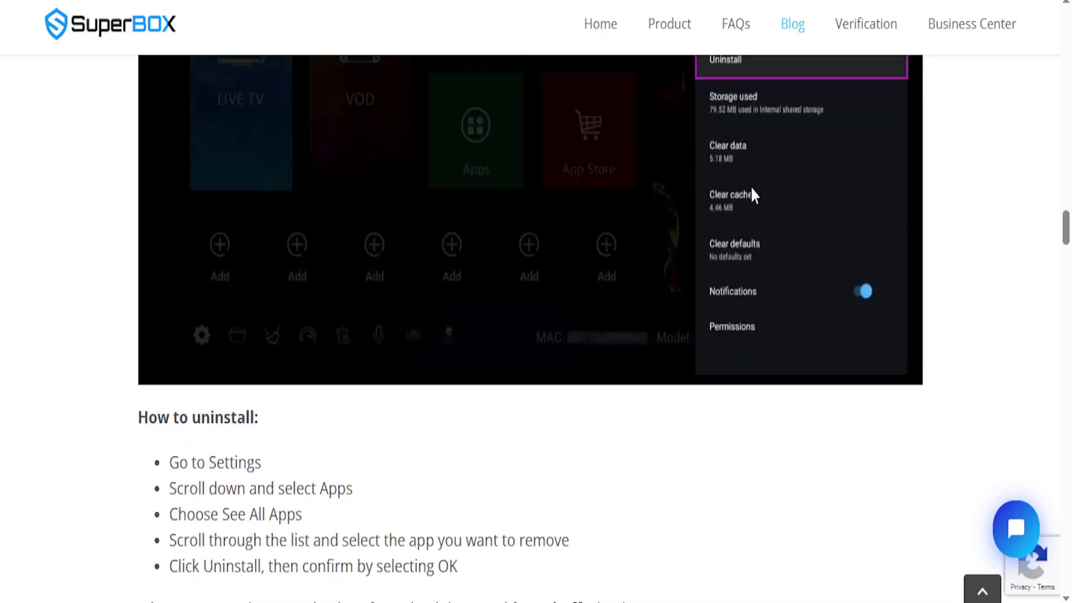
scroll(739, 152, "up", 3)
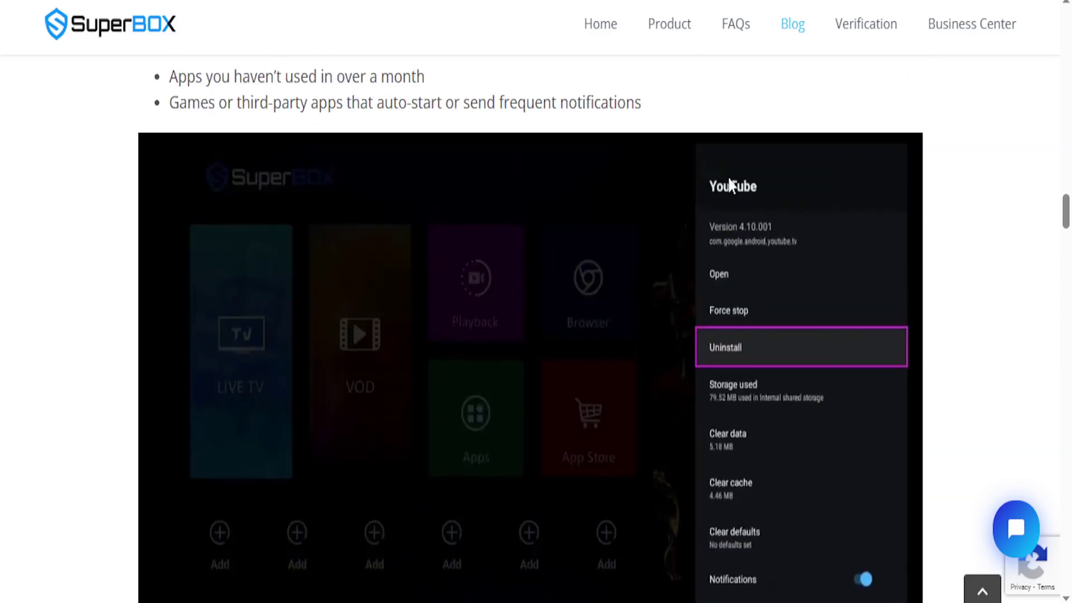
scroll(759, 195, "down", 3)
scroll(739, 198, "up", 2)
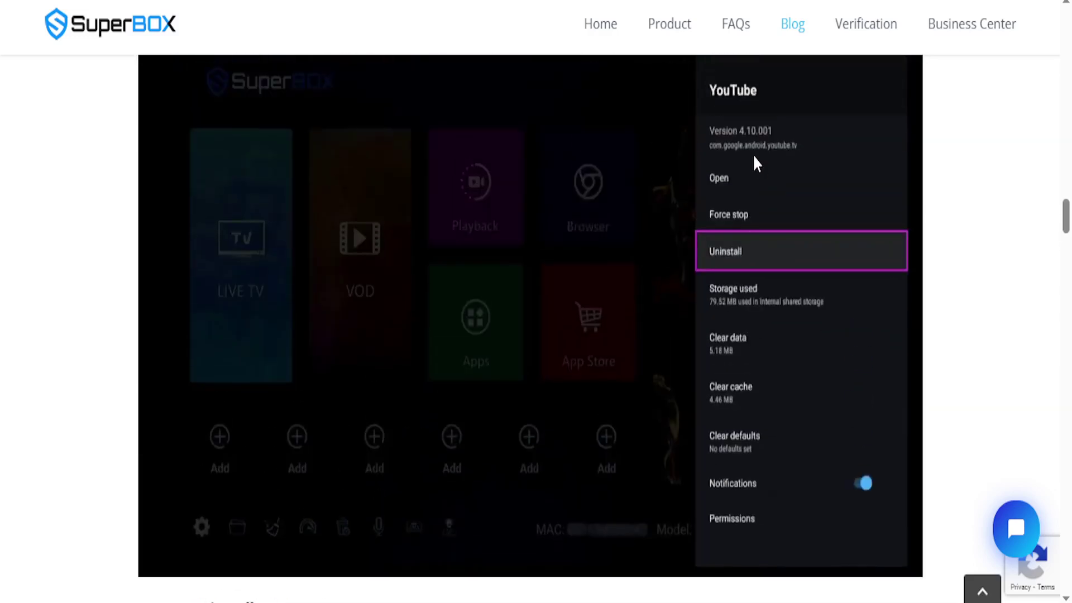
scroll(754, 162, "up", 1)
scroll(745, 180, "up", 1)
scroll(737, 252, "up", 2)
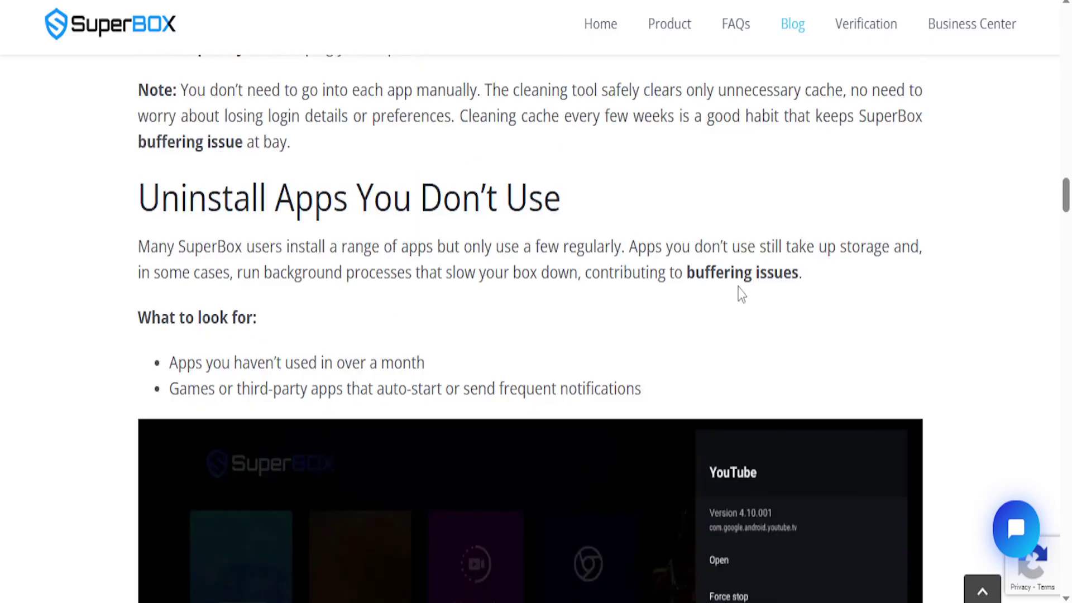
scroll(742, 302, "down", 3)
scroll(726, 354, "down", 2)
scroll(757, 280, "down", 1)
scroll(766, 252, "down", 1)
scroll(732, 260, "down", 2)
scroll(729, 273, "down", 1)
scroll(730, 274, "down", 1)
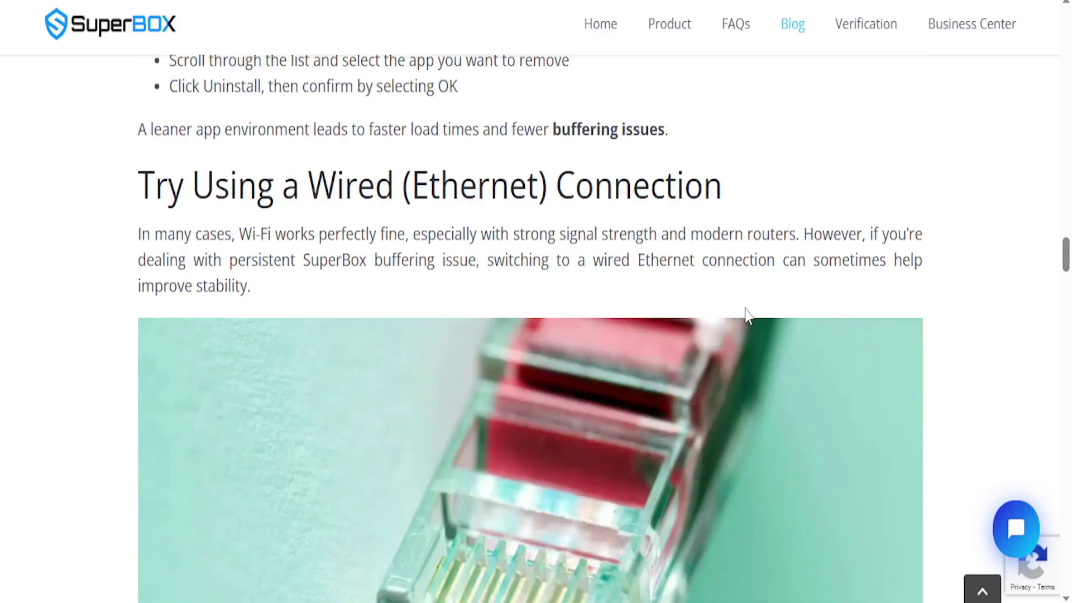
scroll(748, 316, "down", 1)
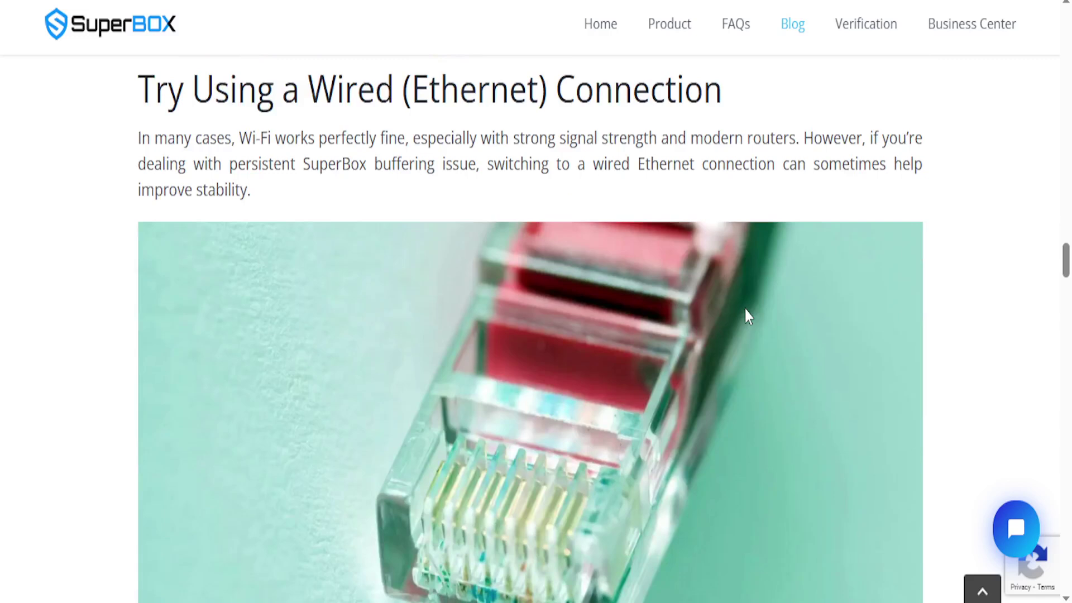
scroll(747, 315, "down", 1)
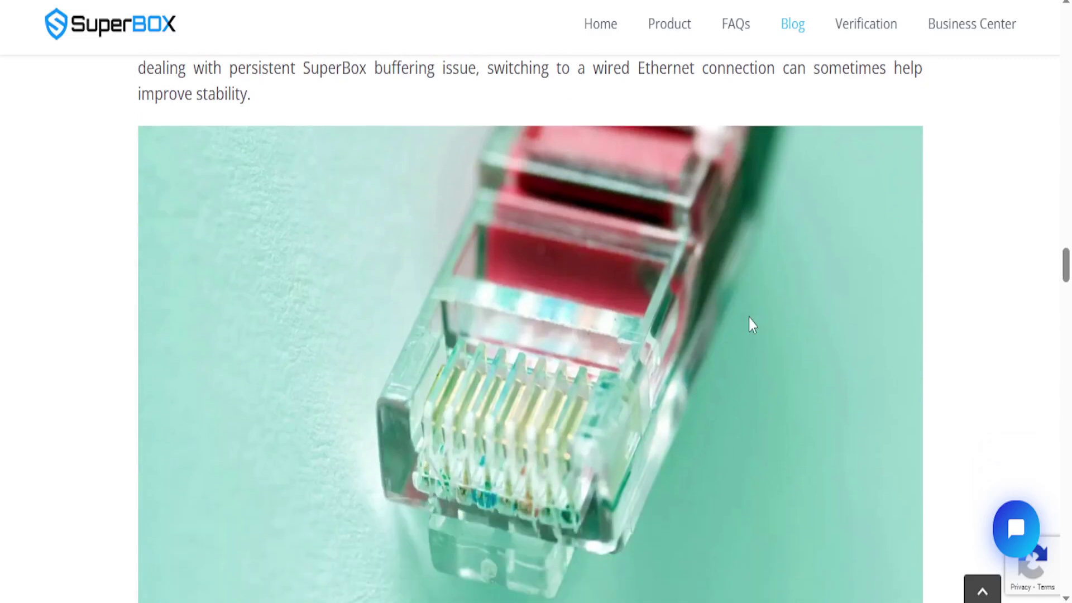
scroll(750, 324, "down", 1)
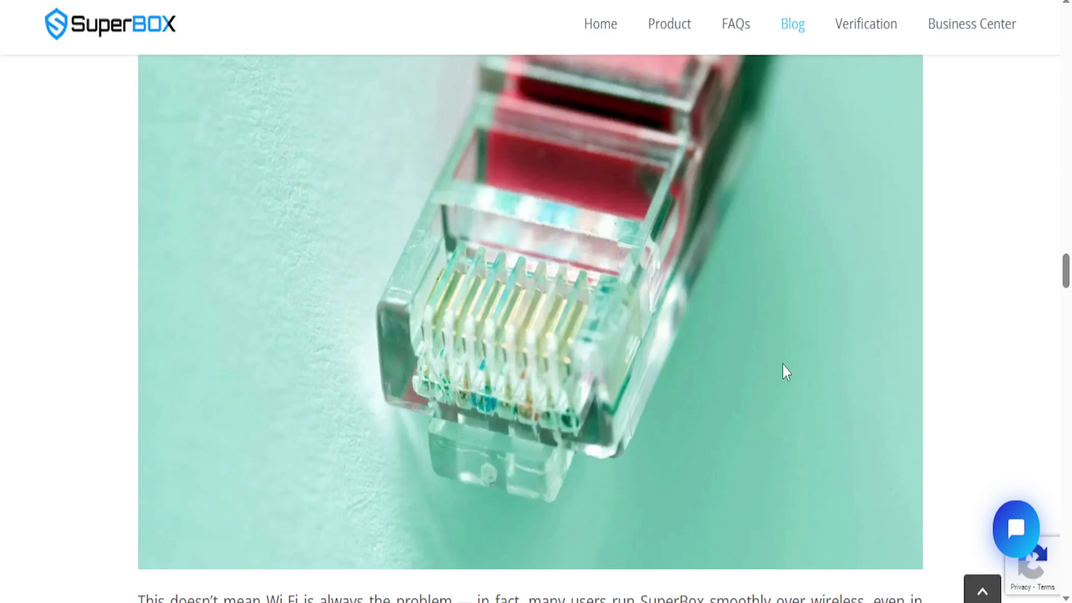